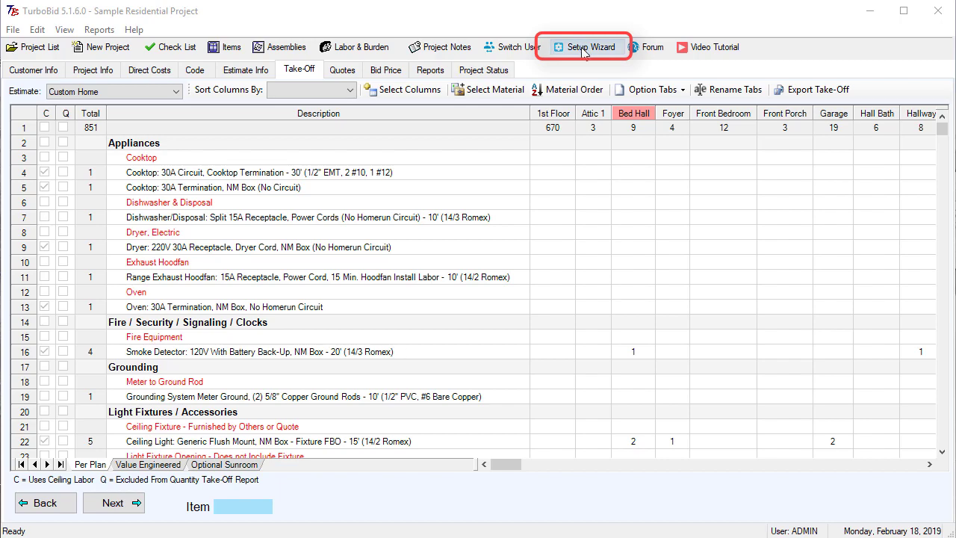
Open the Set-Up Wizard, review the company information fields and available titles, and close it without saving changes.
{"action": "left_click", "coordinate": [582, 51]}
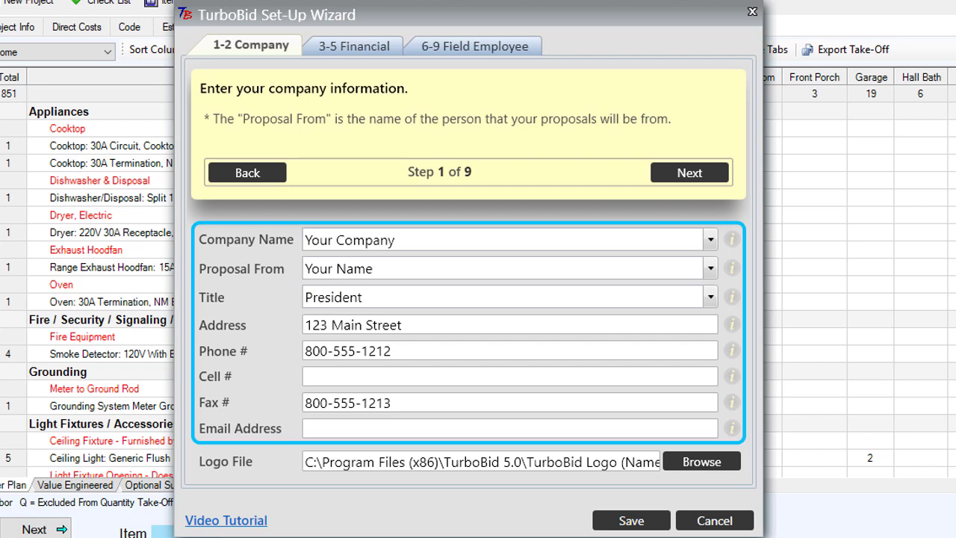
{"action": "left_click", "coordinate": [710, 299]}
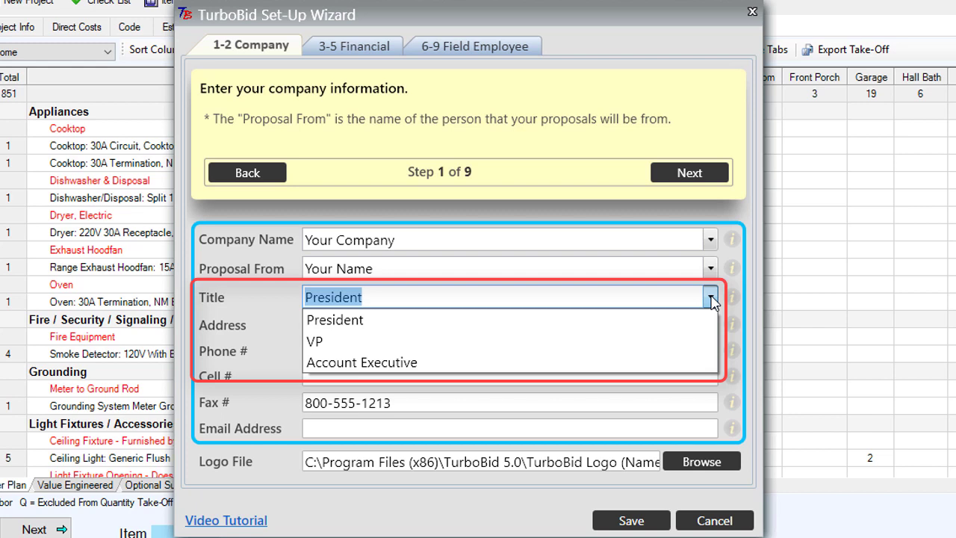
{"action": "left_click", "coordinate": [655, 325]}
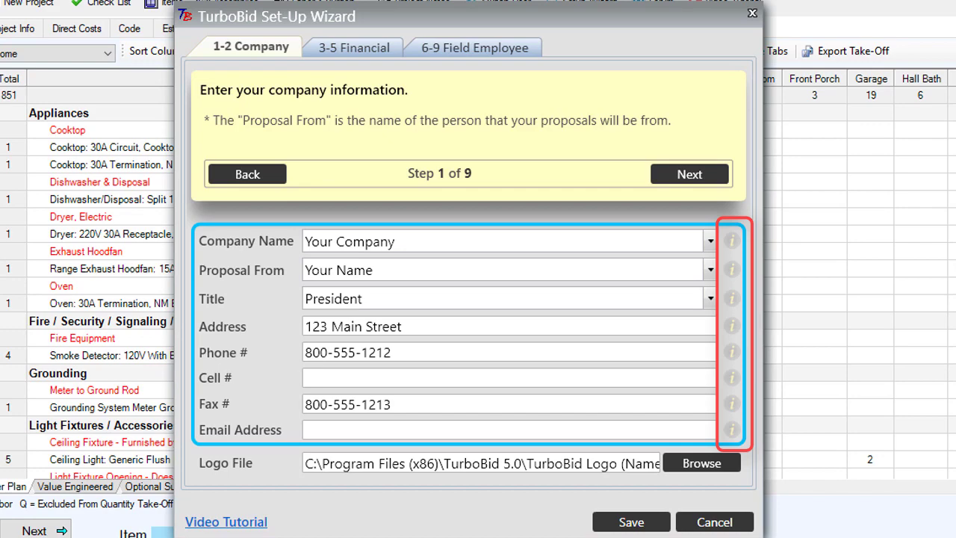
{"action": "mouse_move", "coordinate": [732, 240]}
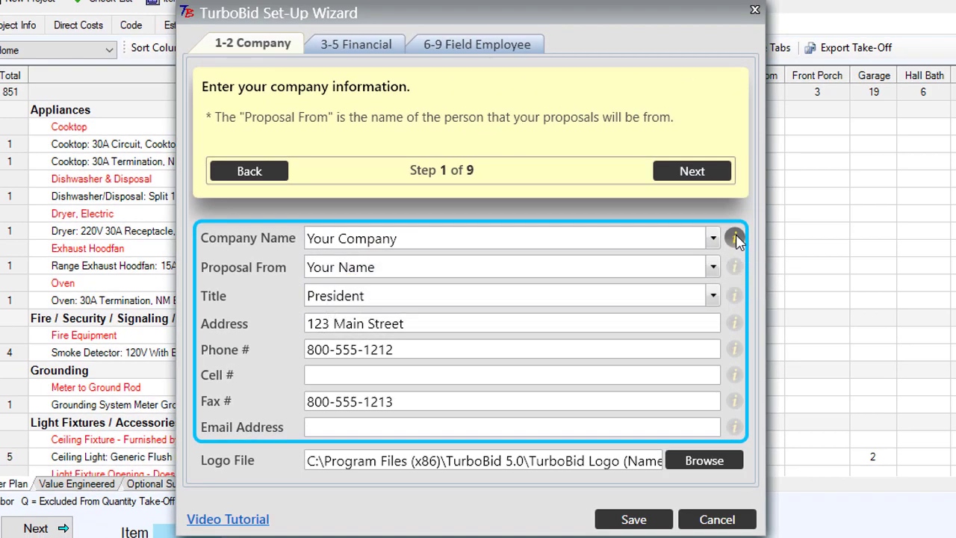
{"action": "mouse_move", "coordinate": [735, 241]}
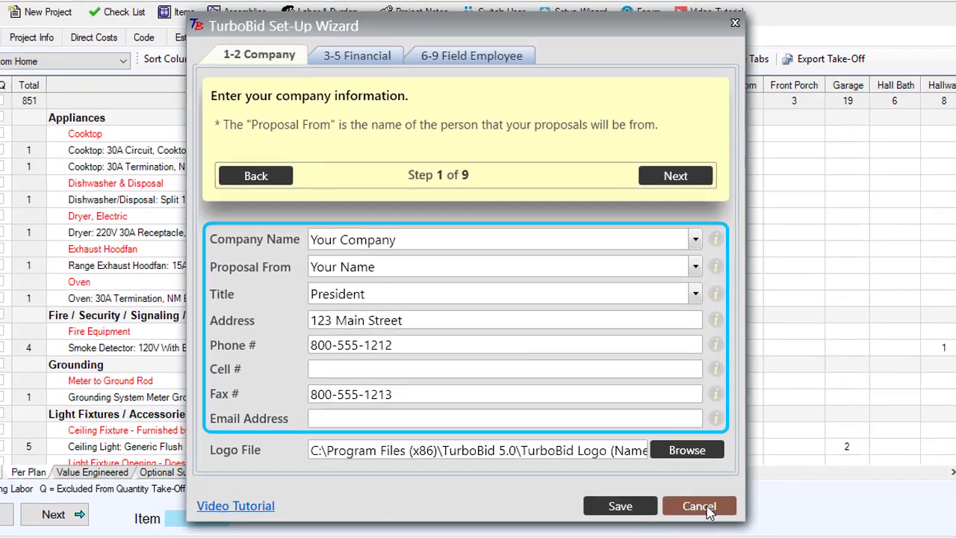
{"action": "left_click", "coordinate": [706, 508]}
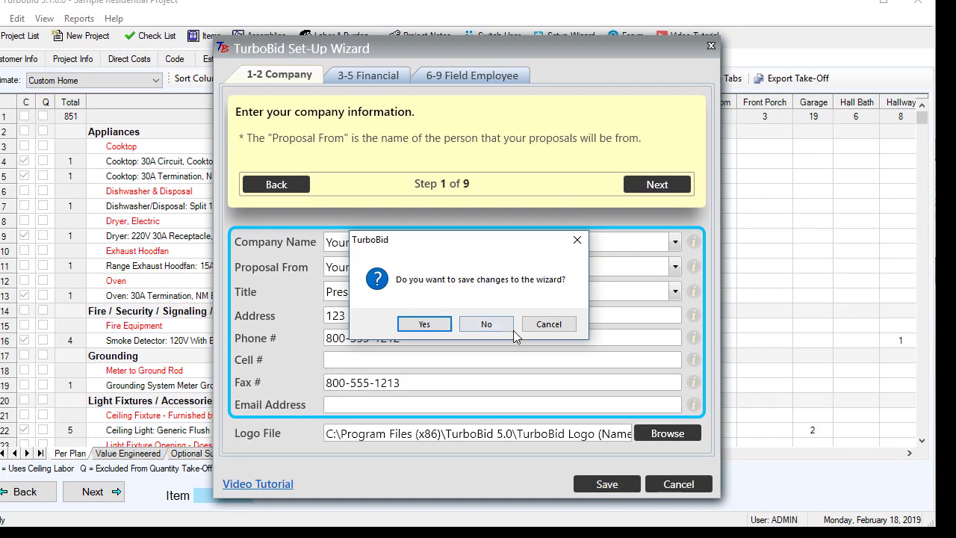
{"action": "left_click", "coordinate": [485, 327]}
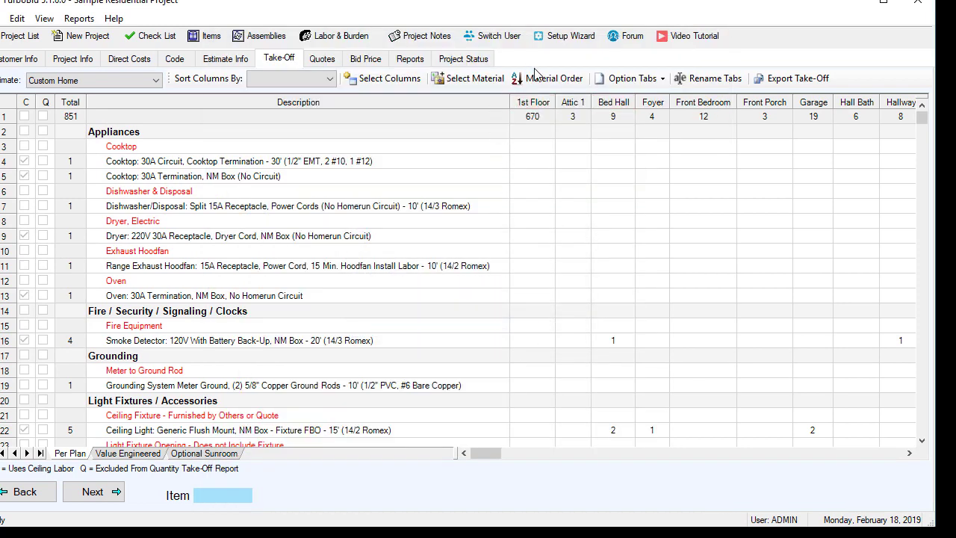
In the Formal Proposal format settings, inspect the second opening paragraph's text and its %company% placeholder.
{"action": "left_click", "coordinate": [408, 60]}
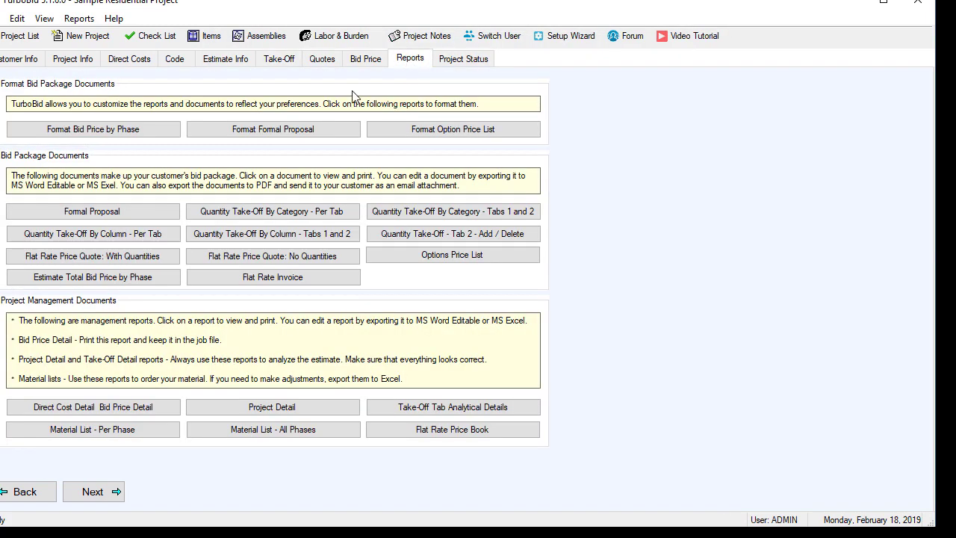
{"action": "left_click", "coordinate": [256, 133]}
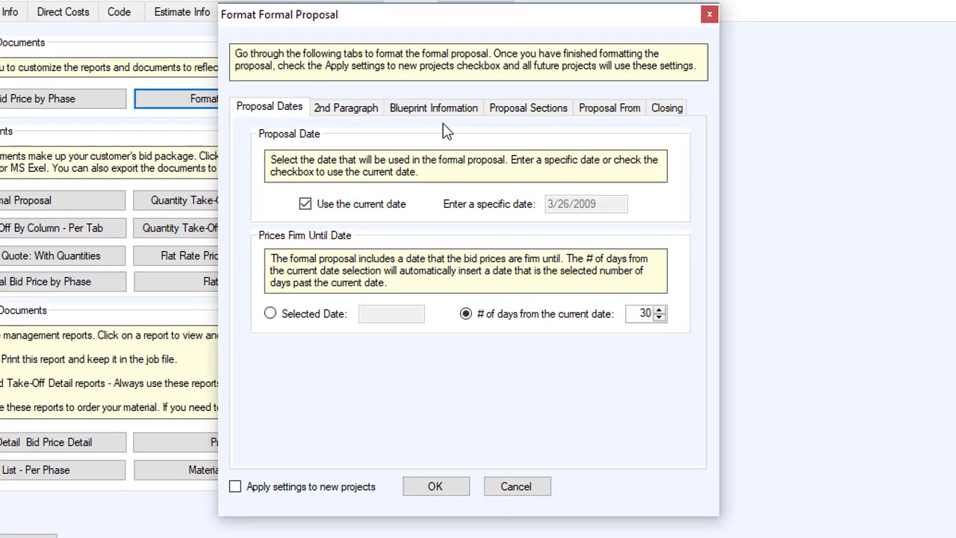
{"action": "left_click", "coordinate": [545, 108]}
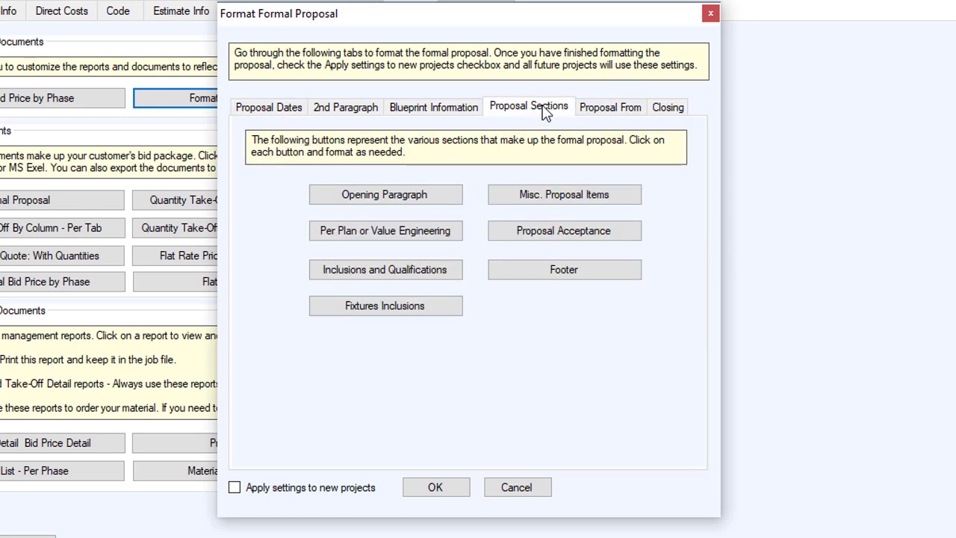
{"action": "left_click", "coordinate": [373, 202]}
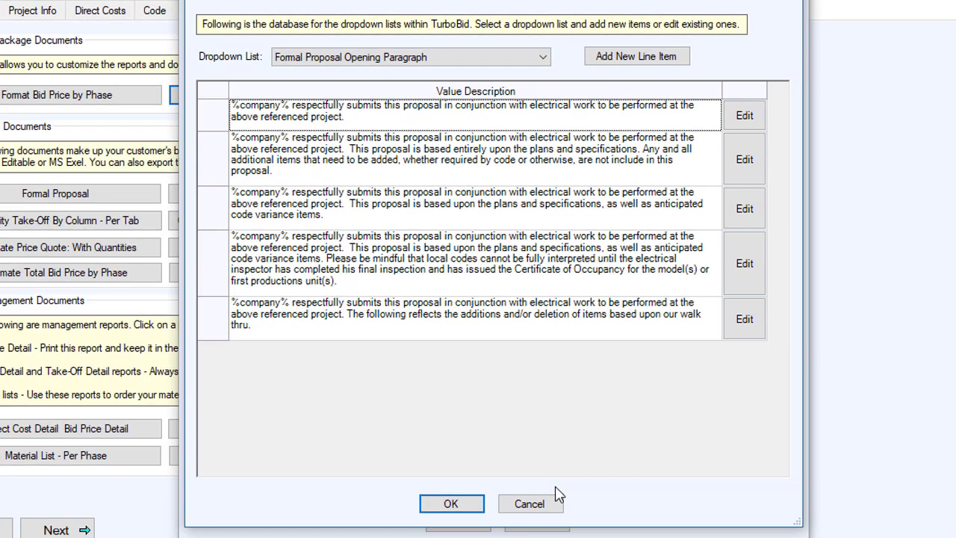
{"action": "left_click", "coordinate": [747, 165]}
{"action": "left_click", "coordinate": [416, 209]}
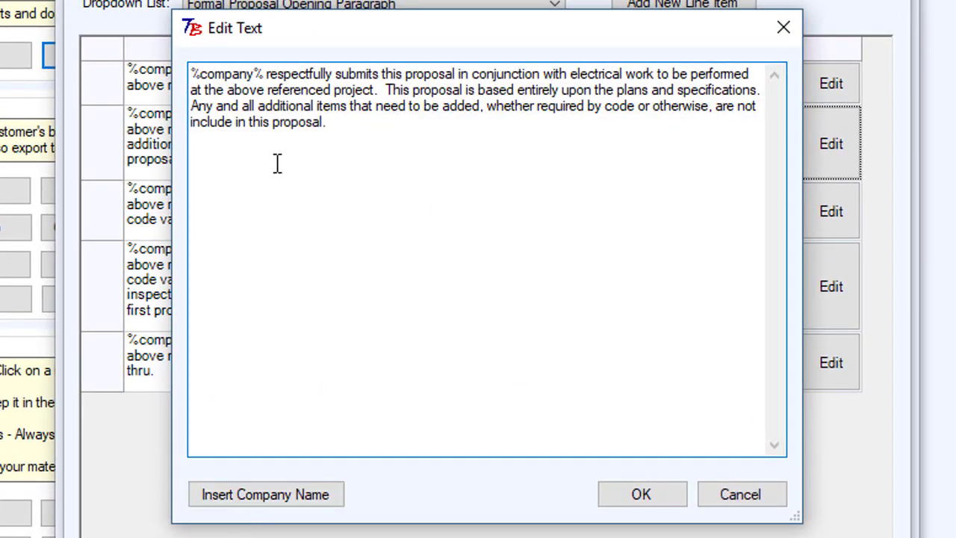
{"action": "left_click_drag", "start_coordinate": [291, 124], "coordinate": [301, 126]}
{"action": "left_click", "coordinate": [335, 124]}
{"action": "left_click_drag", "start_coordinate": [265, 74], "coordinate": [161, 70]}
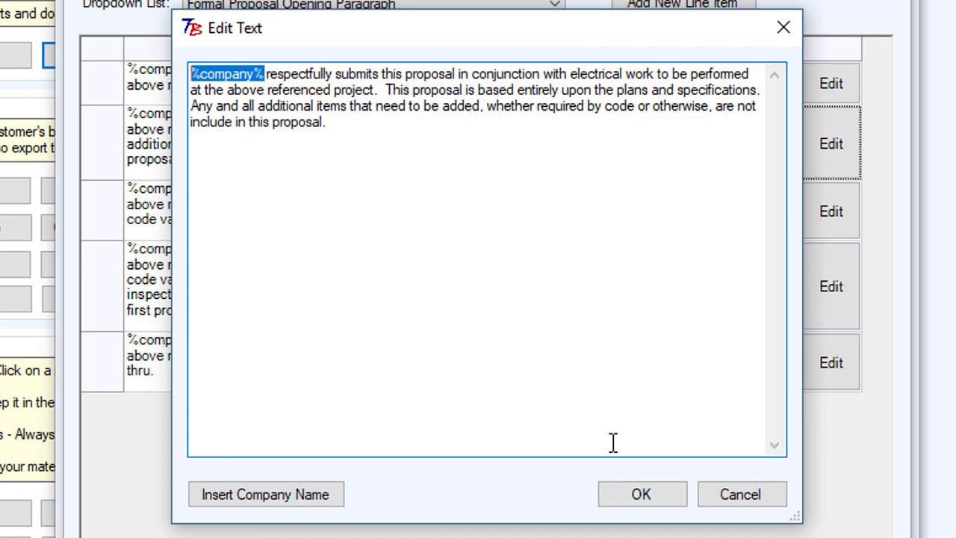
{"action": "left_click", "coordinate": [640, 495]}
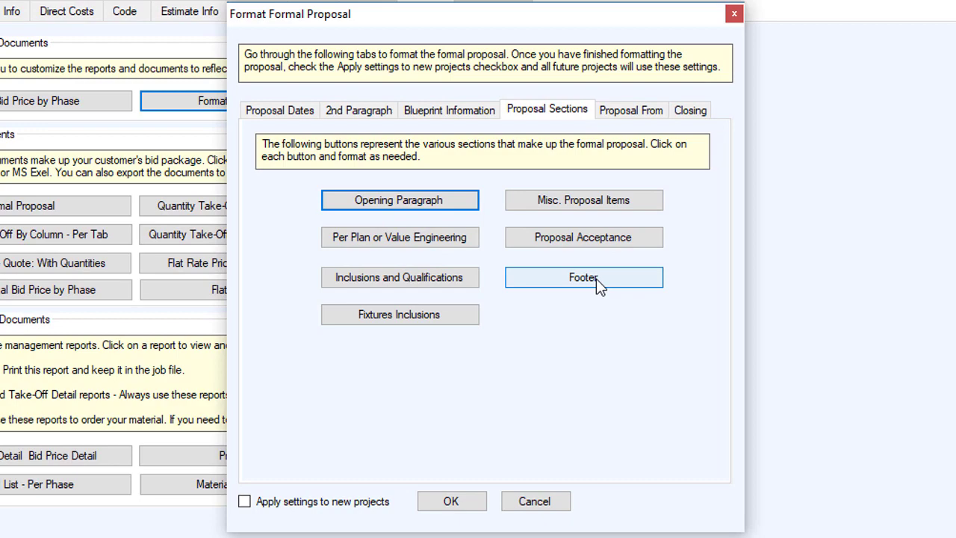
Check the formal proposal's footer company details and its Proposal From settings, cancelling out of both without changes.
{"action": "left_click", "coordinate": [630, 284]}
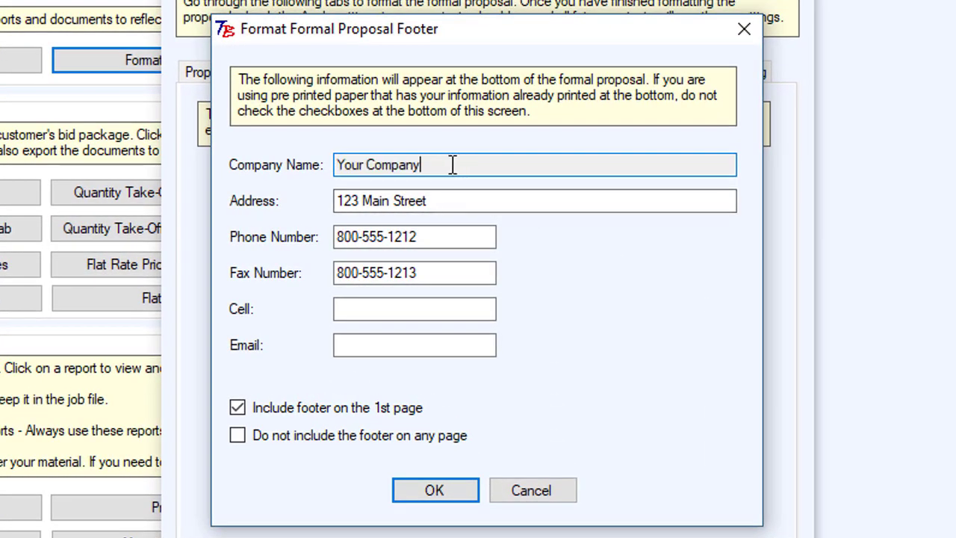
{"action": "left_click_drag", "start_coordinate": [452, 164], "coordinate": [315, 166]}
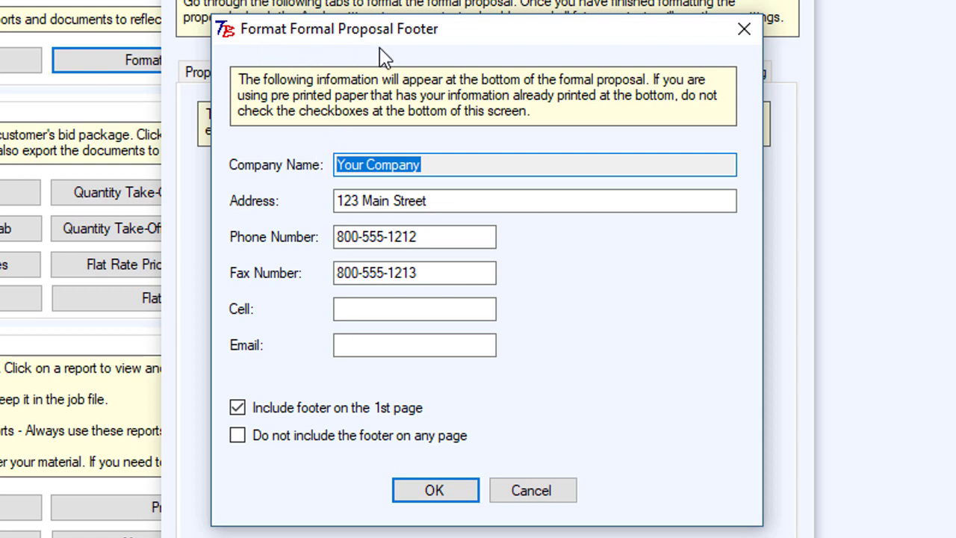
{"action": "left_click", "coordinate": [552, 492]}
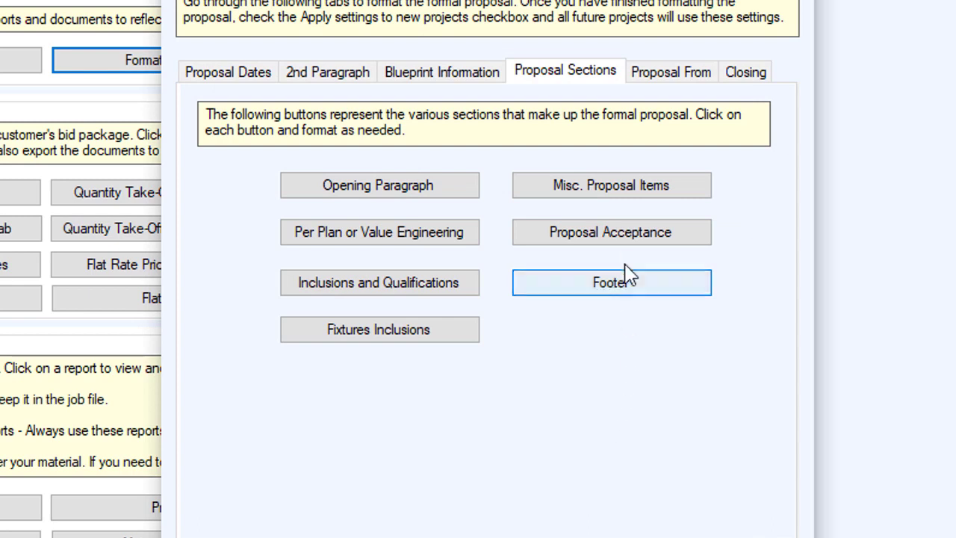
{"action": "left_click", "coordinate": [675, 76]}
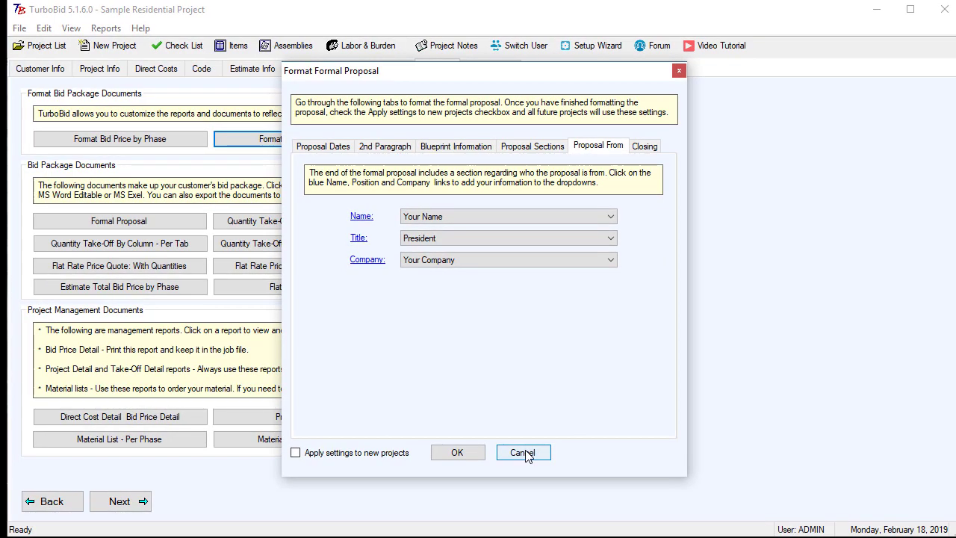
{"action": "left_click", "coordinate": [522, 453]}
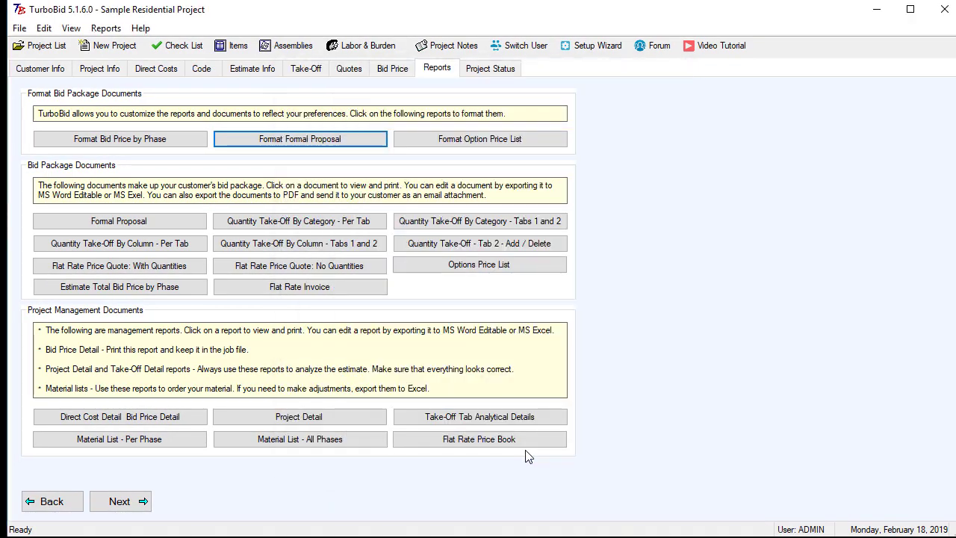
Generate the Formal Proposal without editing its default values and look through the document.
{"action": "left_click", "coordinate": [189, 227]}
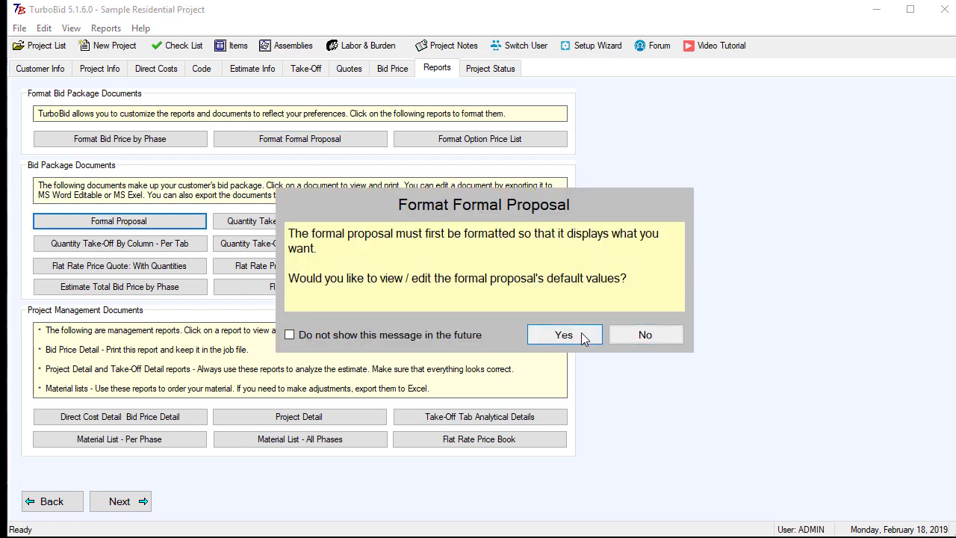
{"action": "left_click", "coordinate": [640, 335]}
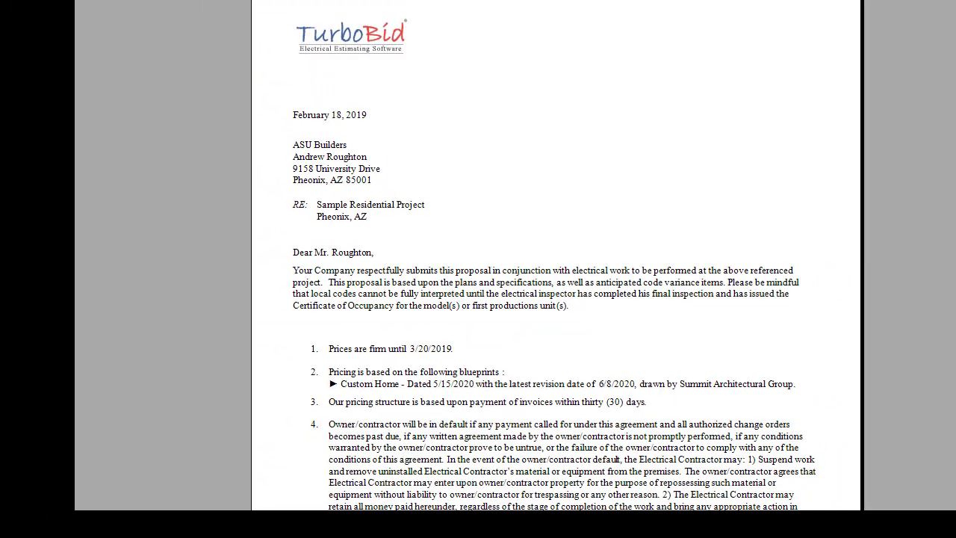
{"action": "scroll", "coordinate": [657, 425], "scroll_direction": "down", "scroll_amount": 8}
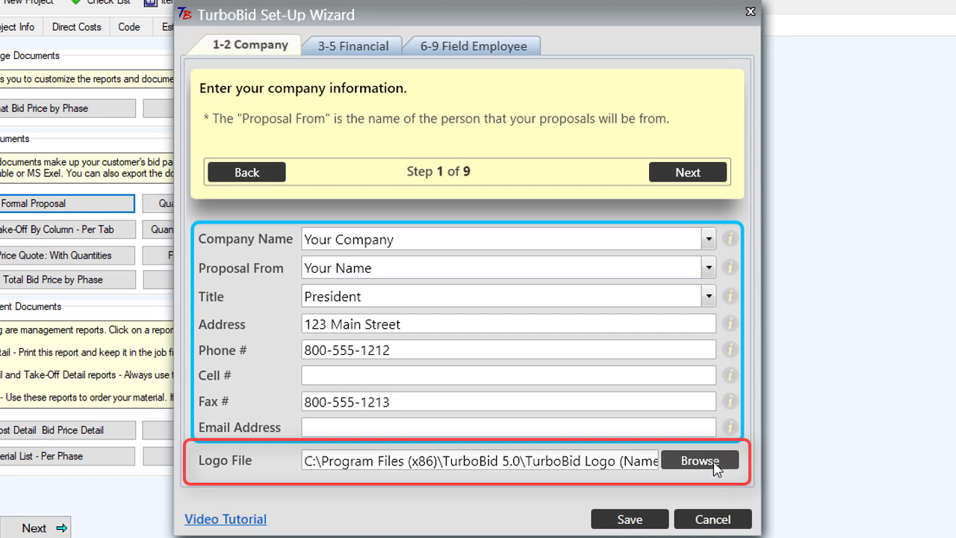
Review the Set-Up Wizard from the logo step through the financial defaults to Step 6, field employees, and close without saving.
{"action": "left_click", "coordinate": [688, 172]}
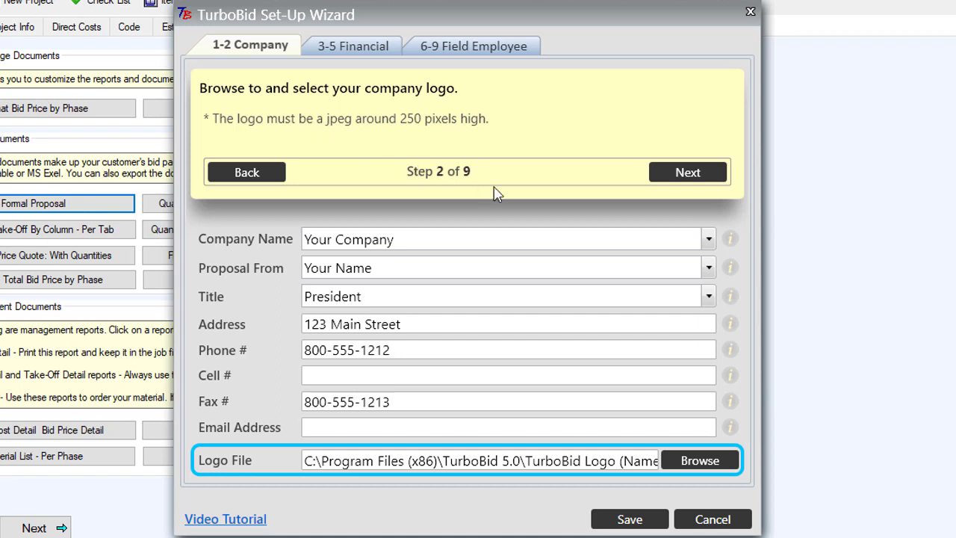
{"action": "left_click", "coordinate": [682, 177]}
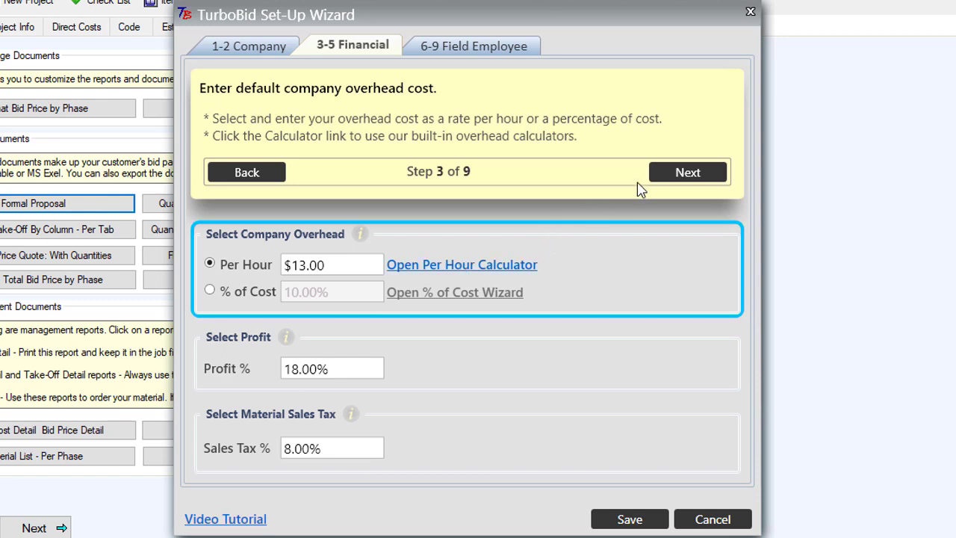
{"action": "left_click", "coordinate": [677, 177]}
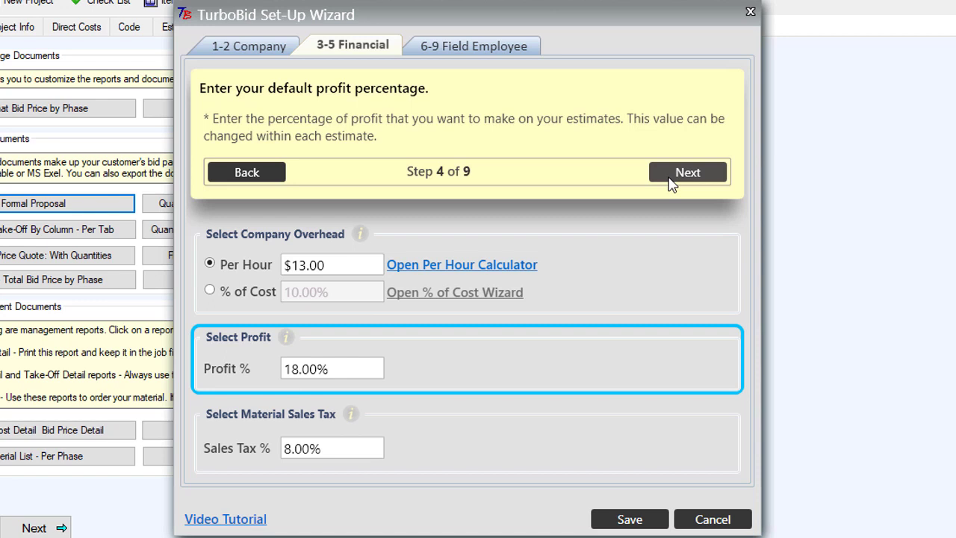
{"action": "left_click", "coordinate": [670, 179]}
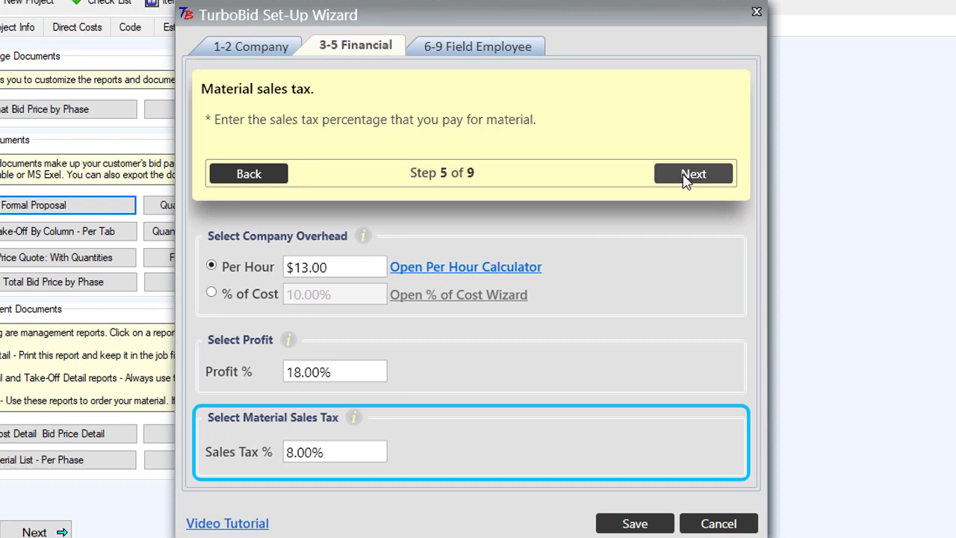
{"action": "left_click", "coordinate": [686, 179]}
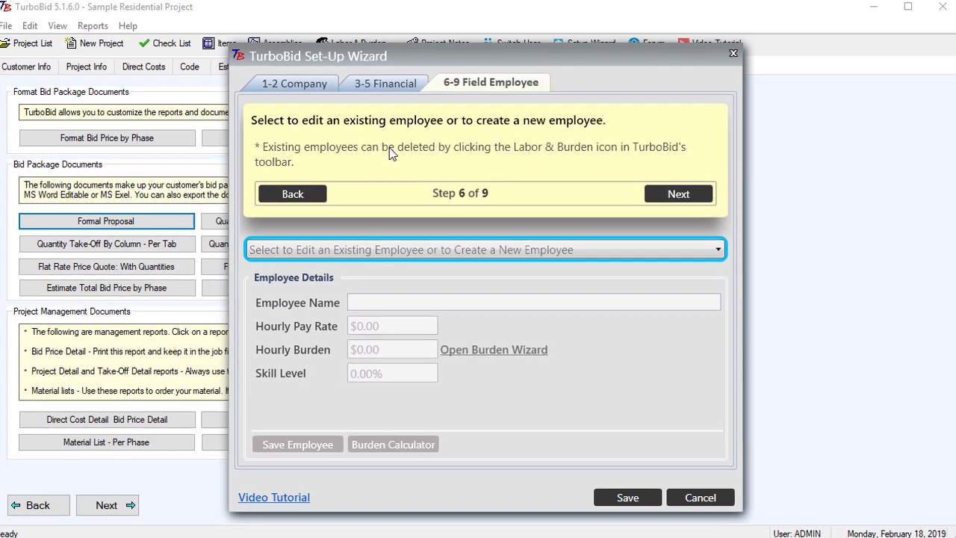
{"action": "left_click", "coordinate": [691, 495]}
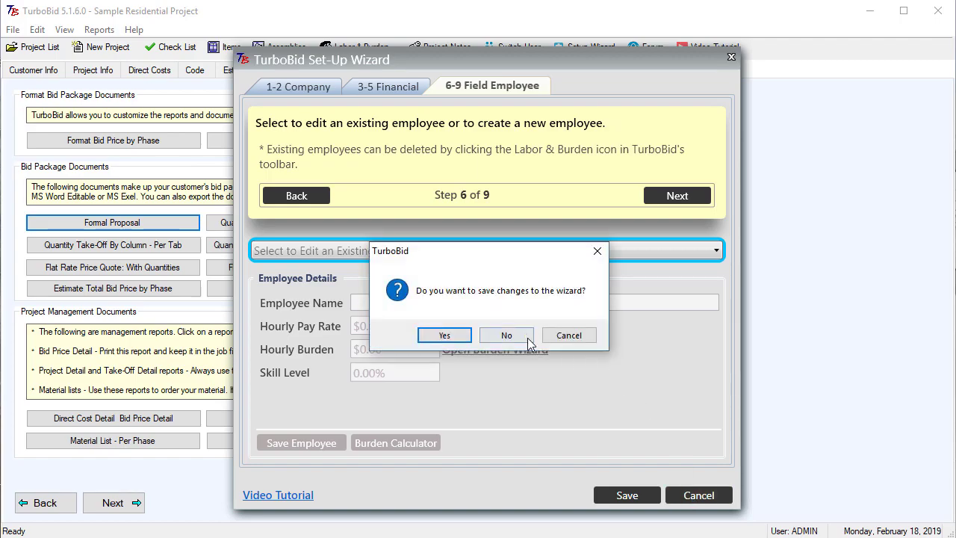
{"action": "left_click", "coordinate": [506, 335]}
Delete the "Foreman: Billable Rate Per Hour" manpower classification and close the classification list.
{"action": "left_click", "coordinate": [352, 47]}
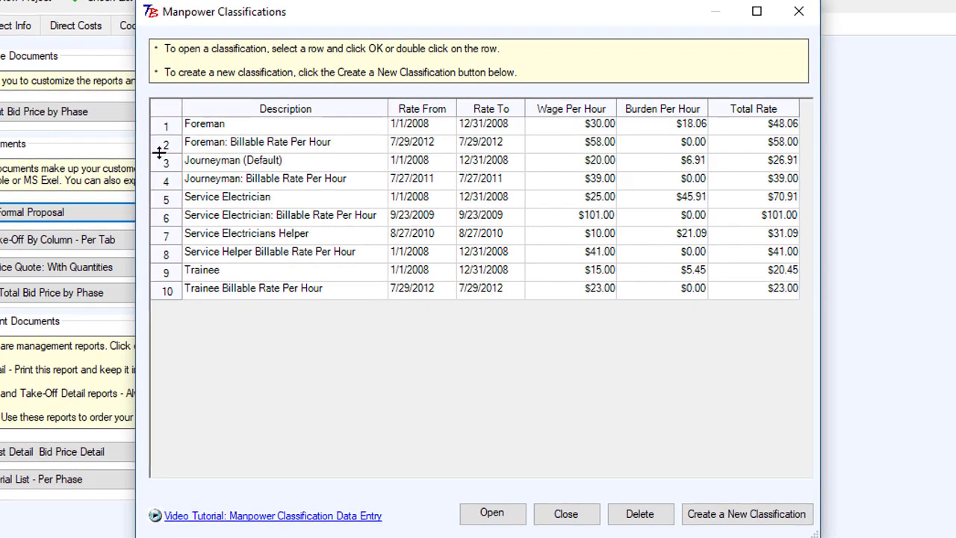
{"action": "left_click", "coordinate": [166, 144]}
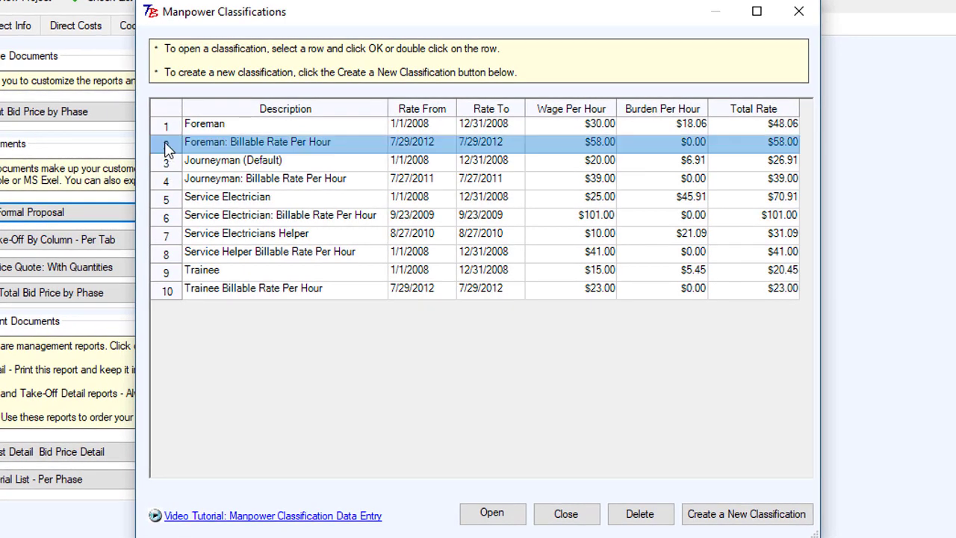
{"action": "left_click", "coordinate": [640, 515]}
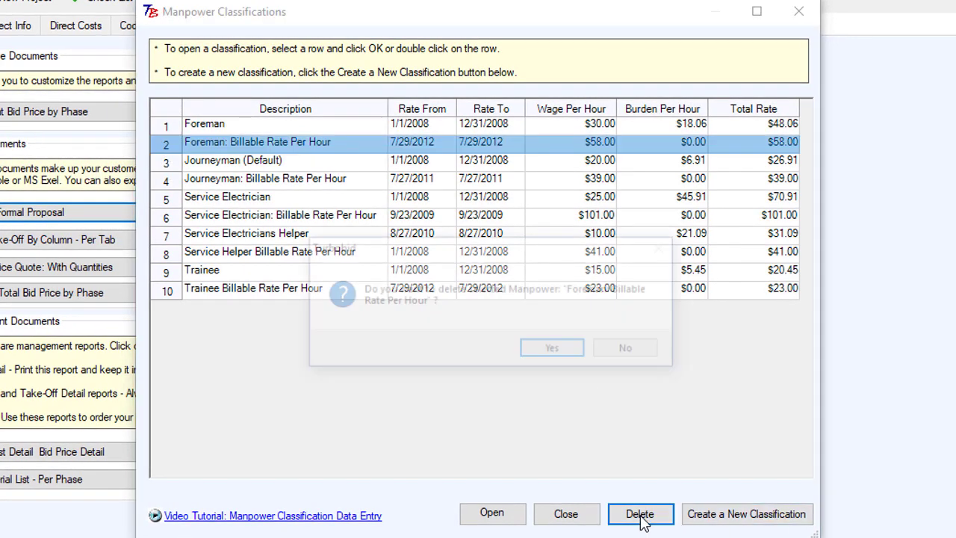
{"action": "left_click", "coordinate": [557, 351]}
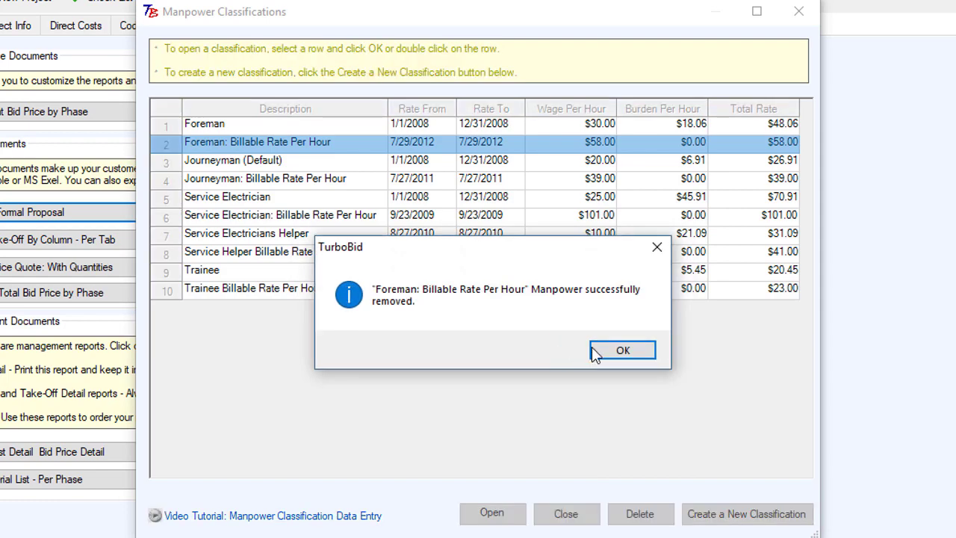
{"action": "left_click", "coordinate": [620, 349]}
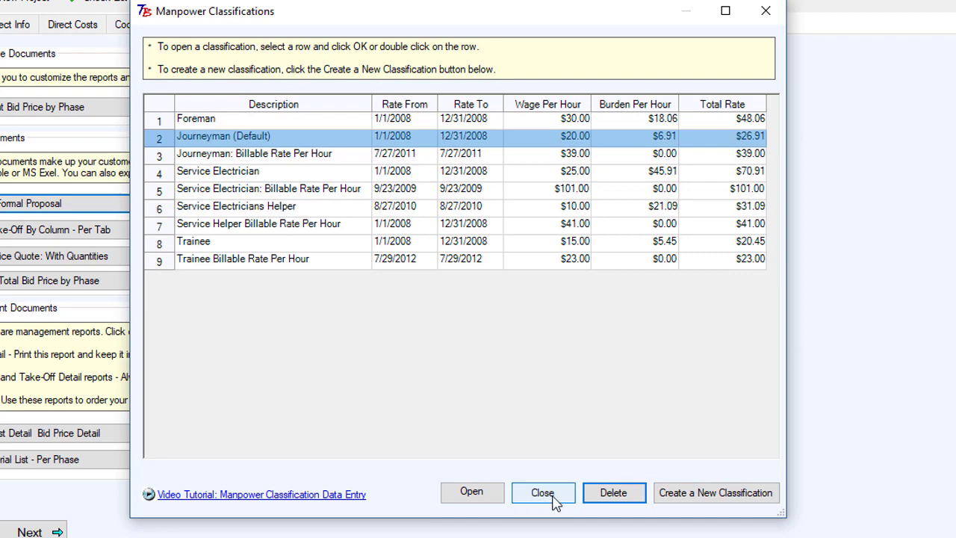
{"action": "left_click", "coordinate": [543, 493]}
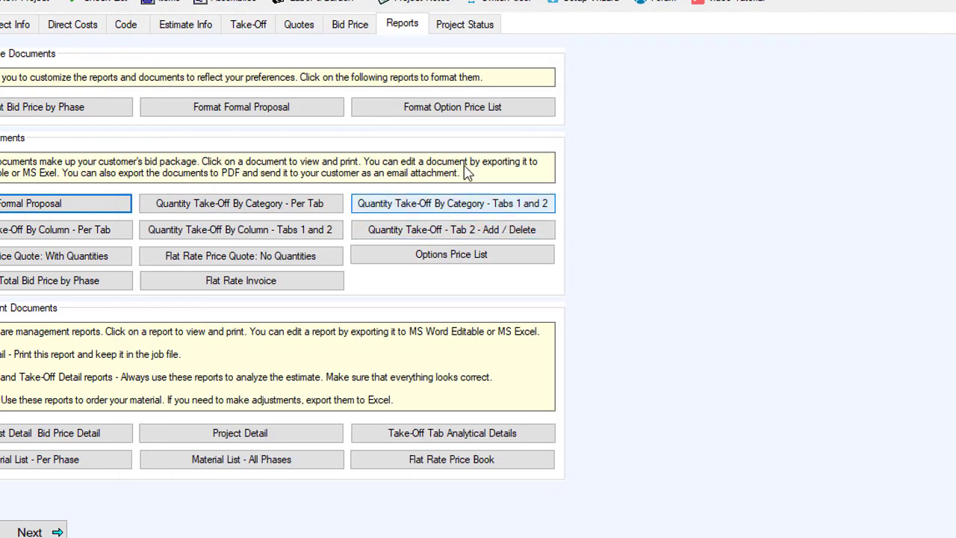
Reopen the Set-Up Wizard, advance to Step 6 for field employees, and select the existing Foreman classification.
{"action": "left_click", "coordinate": [579, 4]}
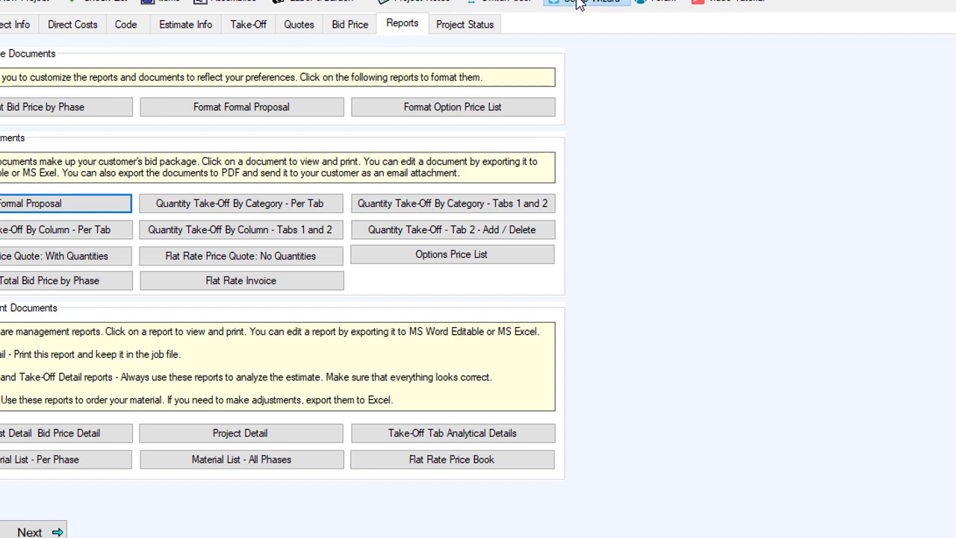
{"action": "left_click", "coordinate": [691, 179]}
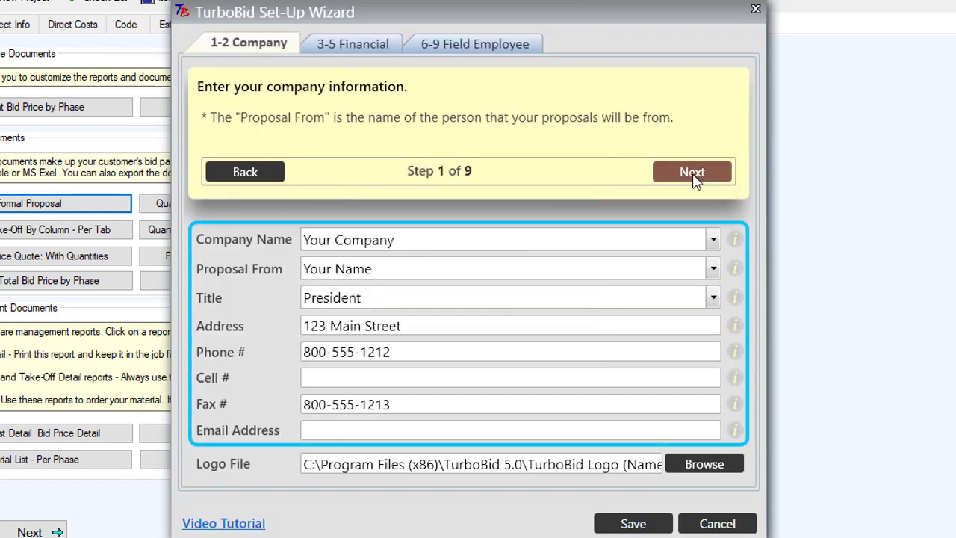
{"action": "left_click", "coordinate": [691, 180]}
{"action": "left_click", "coordinate": [691, 179]}
{"action": "left_click", "coordinate": [693, 180]}
{"action": "left_click", "coordinate": [693, 179]}
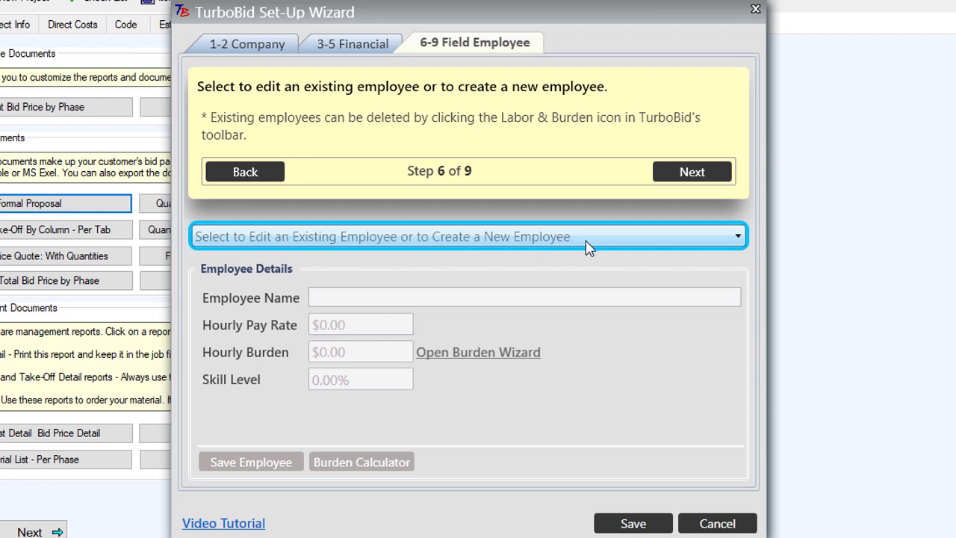
{"action": "left_click", "coordinate": [631, 244]}
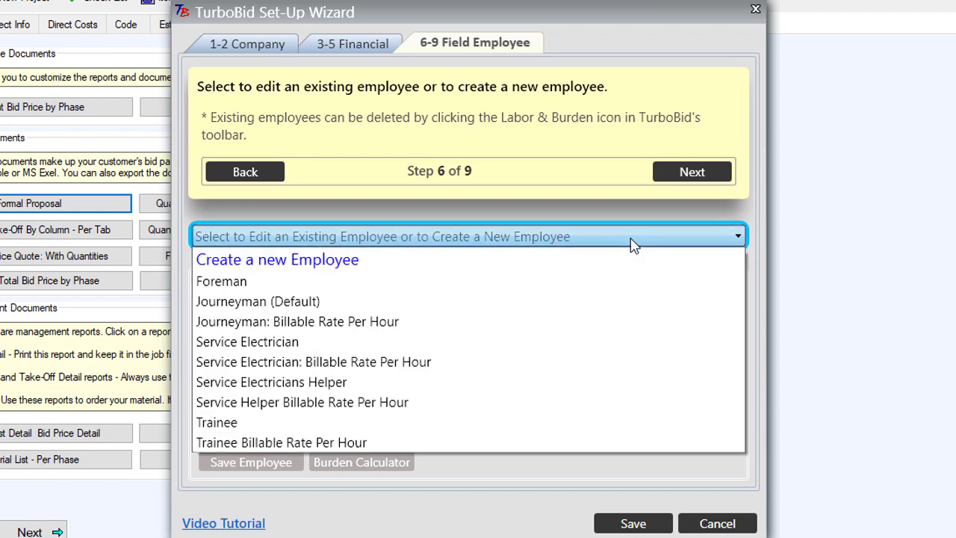
{"action": "left_click", "coordinate": [265, 282]}
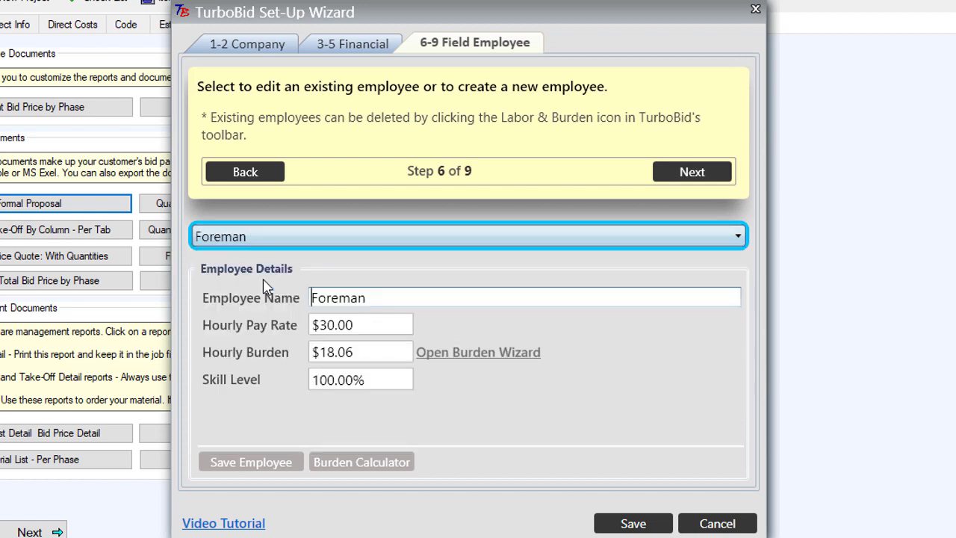
Review the Foreman's hourly pay rate, hourly burden and skill level through Step 8 without changing them.
{"action": "left_click", "coordinate": [702, 172]}
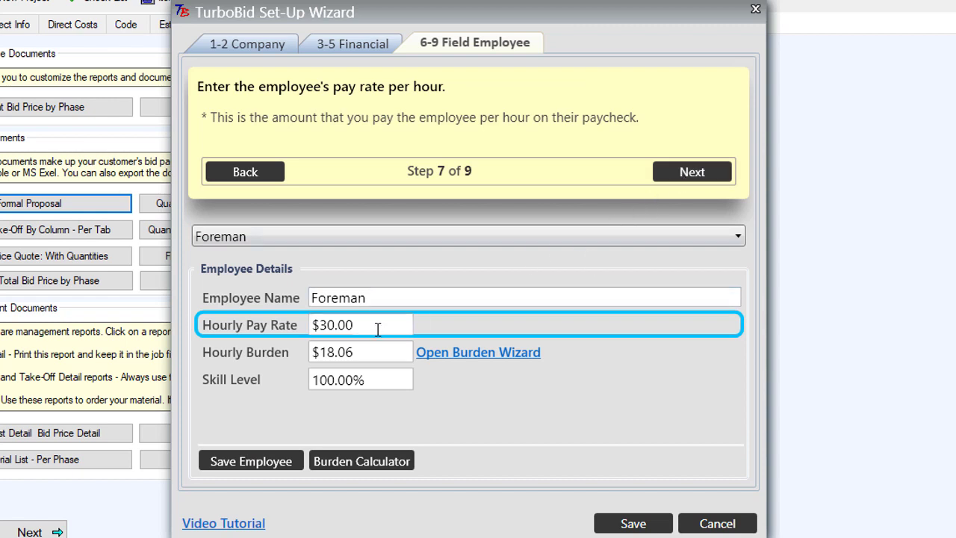
{"action": "left_click", "coordinate": [695, 173]}
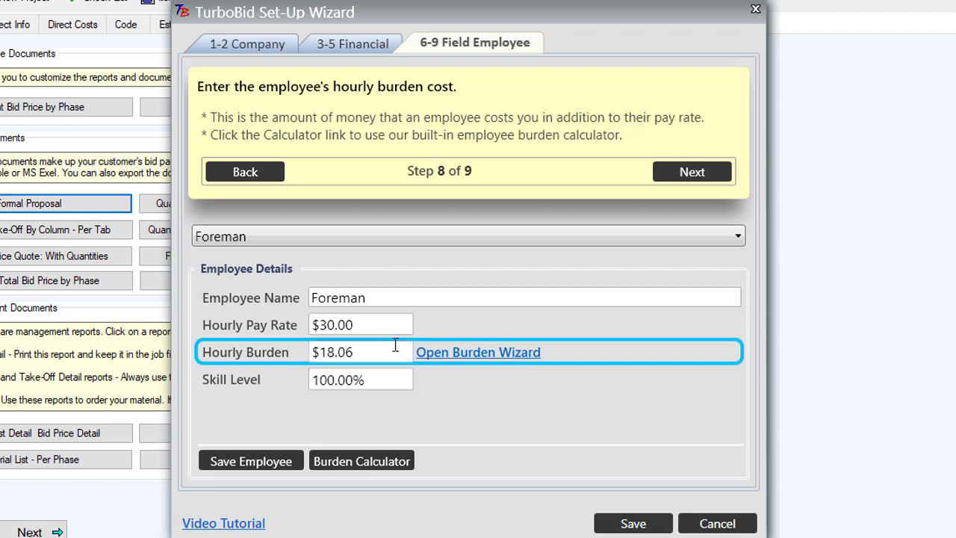
{"action": "double_click", "coordinate": [356, 353]}
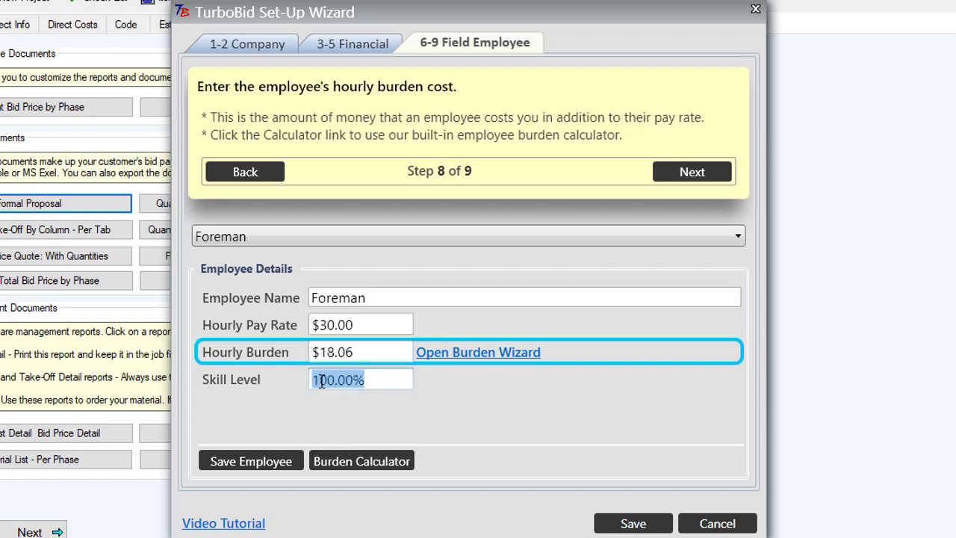
{"action": "left_click_drag", "start_coordinate": [320, 379], "coordinate": [401, 390]}
Look at the blank Create a new Employee form, go back to Step 7, and close the wizard without saving.
{"action": "left_click", "coordinate": [391, 237]}
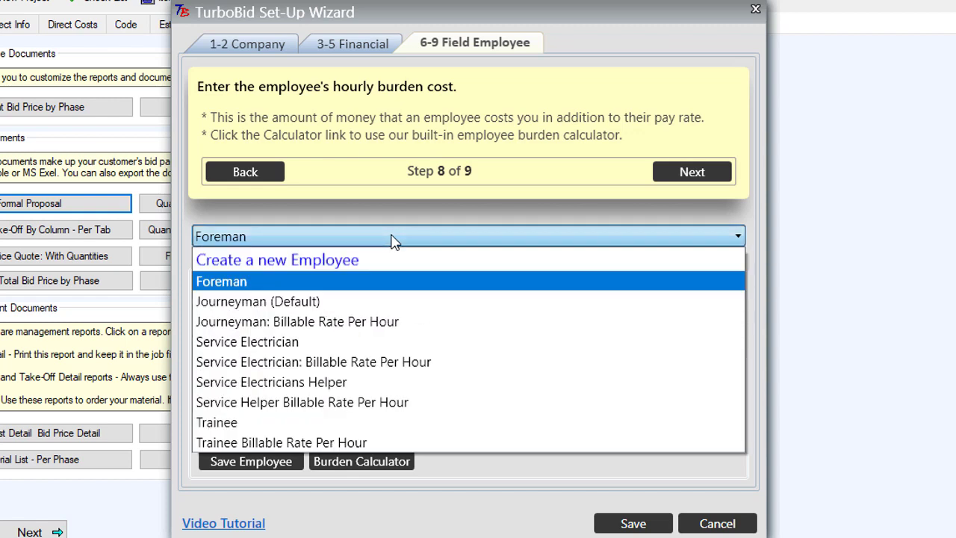
{"action": "left_click", "coordinate": [340, 260]}
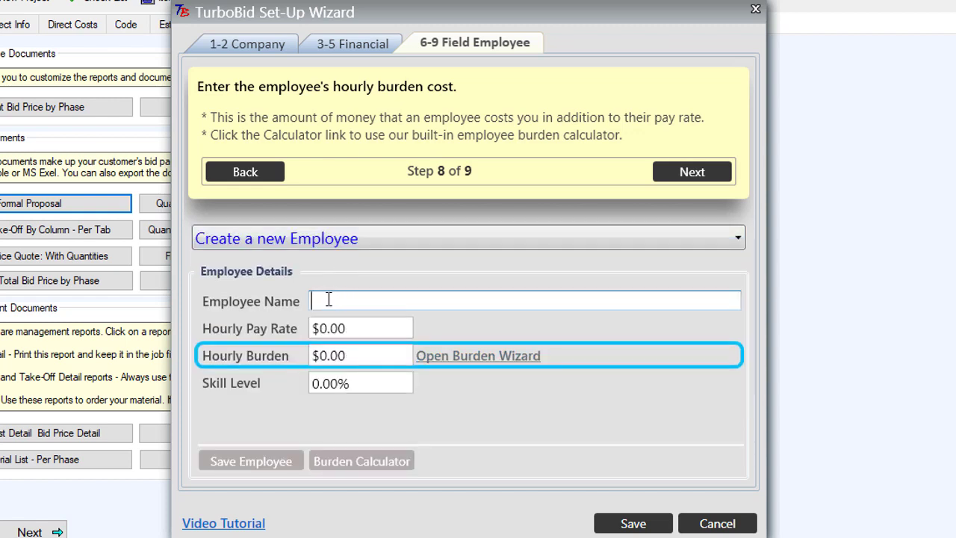
{"action": "left_click", "coordinate": [247, 175]}
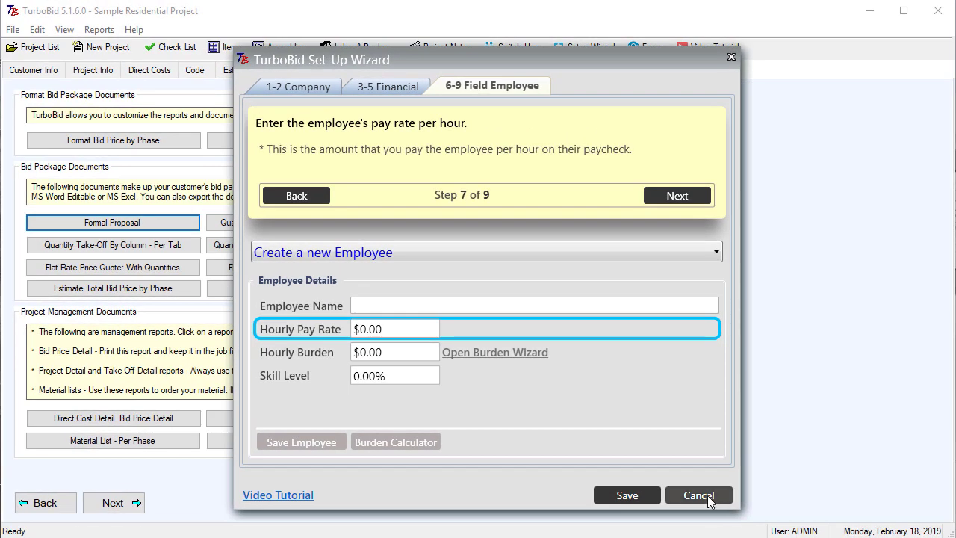
{"action": "left_click", "coordinate": [708, 495]}
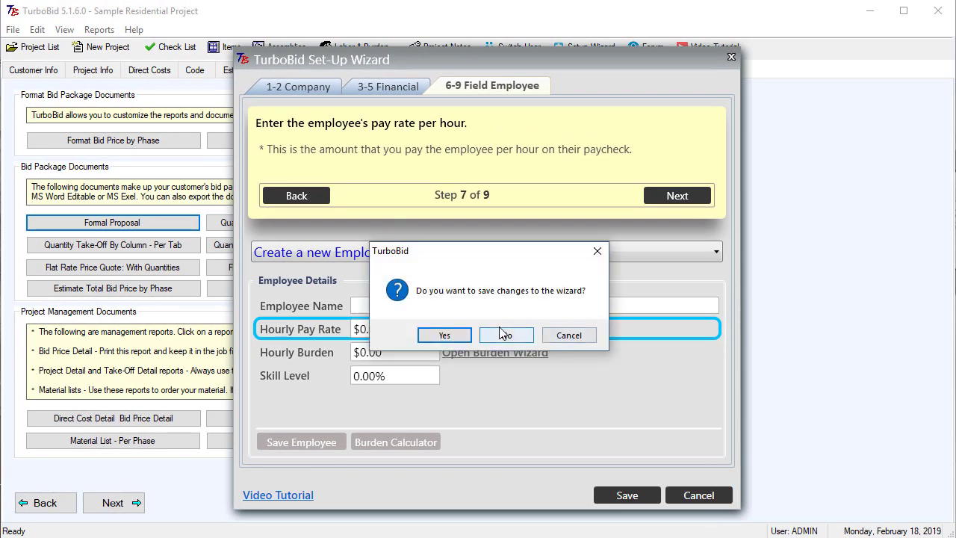
{"action": "left_click", "coordinate": [506, 335]}
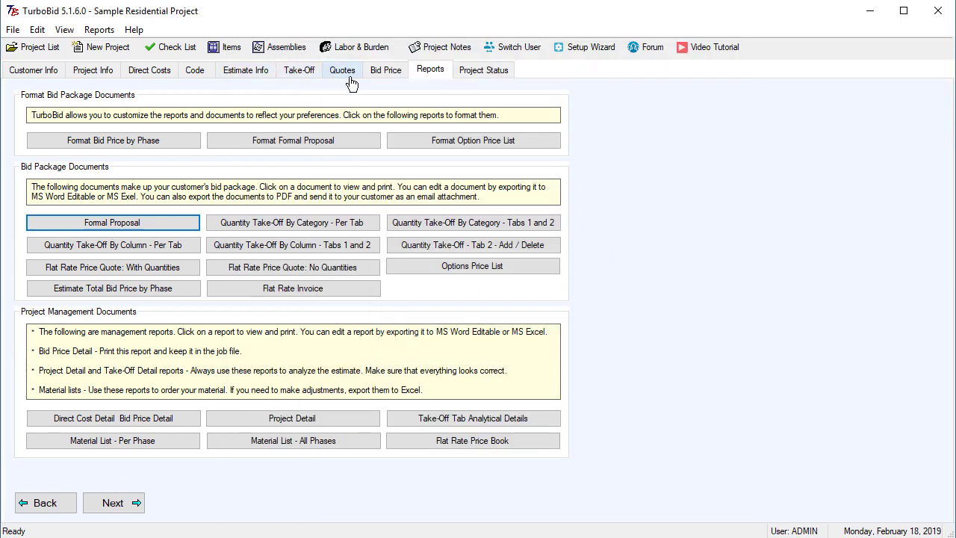
Check the project's overhead Rate Per Hour, profit % of Break Even Cost and sales tax in the bid price settings.
{"action": "left_click", "coordinate": [382, 72]}
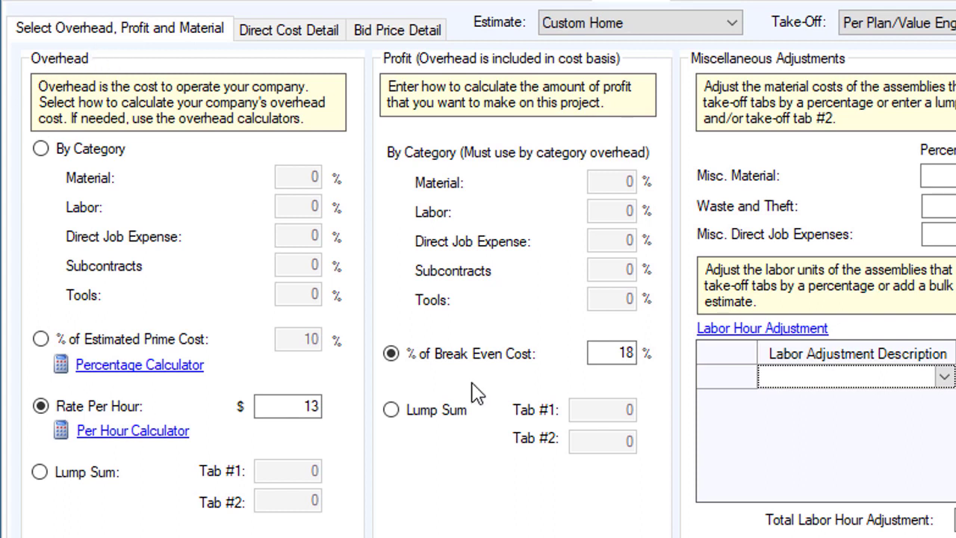
{"action": "double_click", "coordinate": [310, 406]}
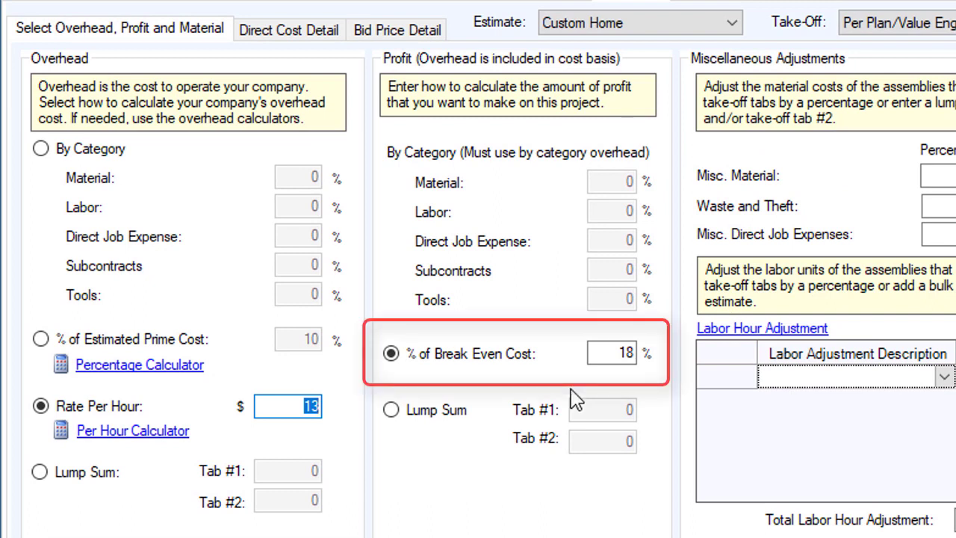
{"action": "left_click", "coordinate": [619, 355]}
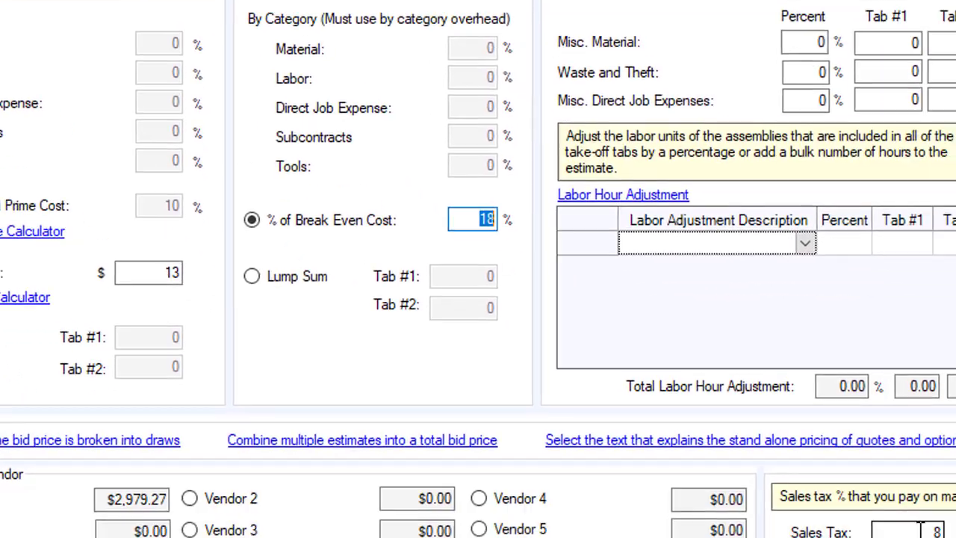
{"action": "left_click", "coordinate": [848, 453]}
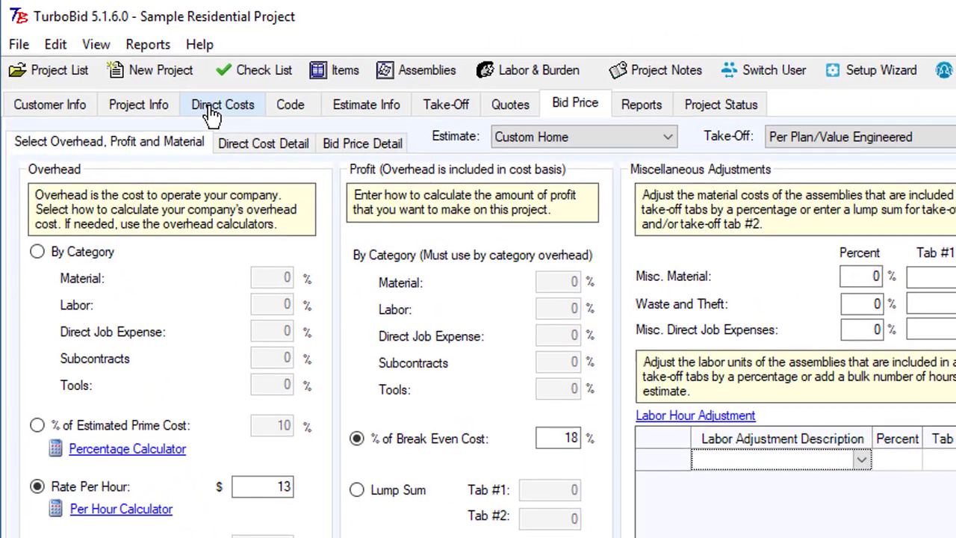
Examine the Foreman row in the project's direct labor, including its list of classifications, pay rate and burden amount.
{"action": "left_click", "coordinate": [208, 106]}
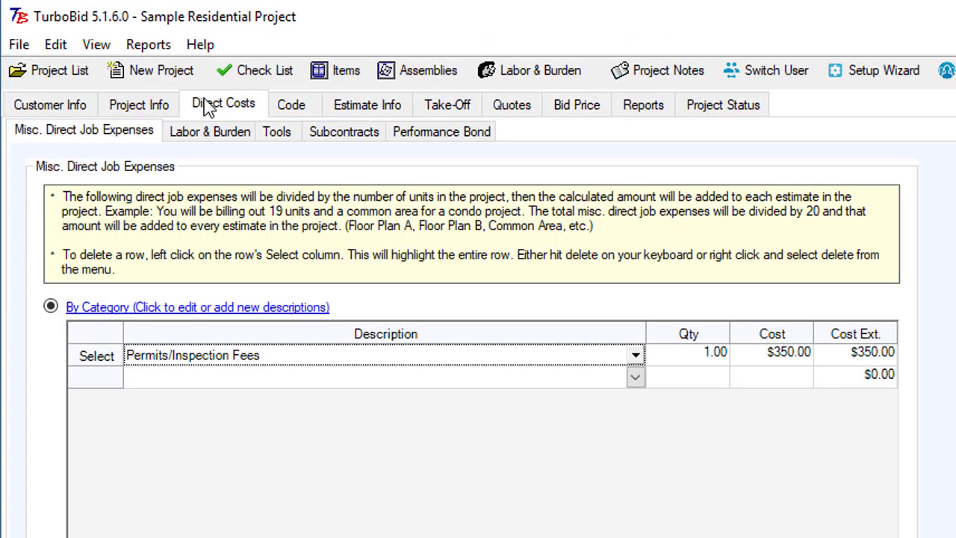
{"action": "left_click", "coordinate": [205, 137]}
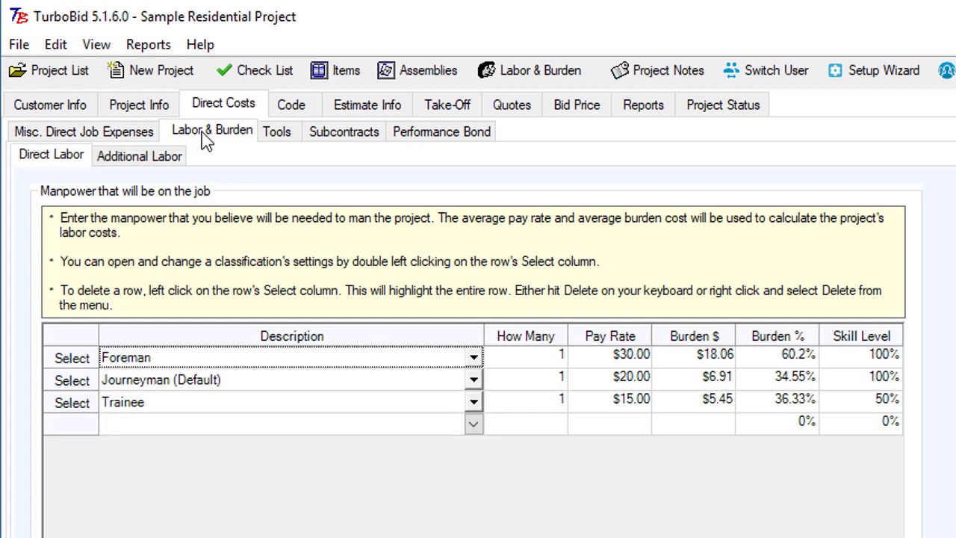
{"action": "left_click", "coordinate": [81, 362]}
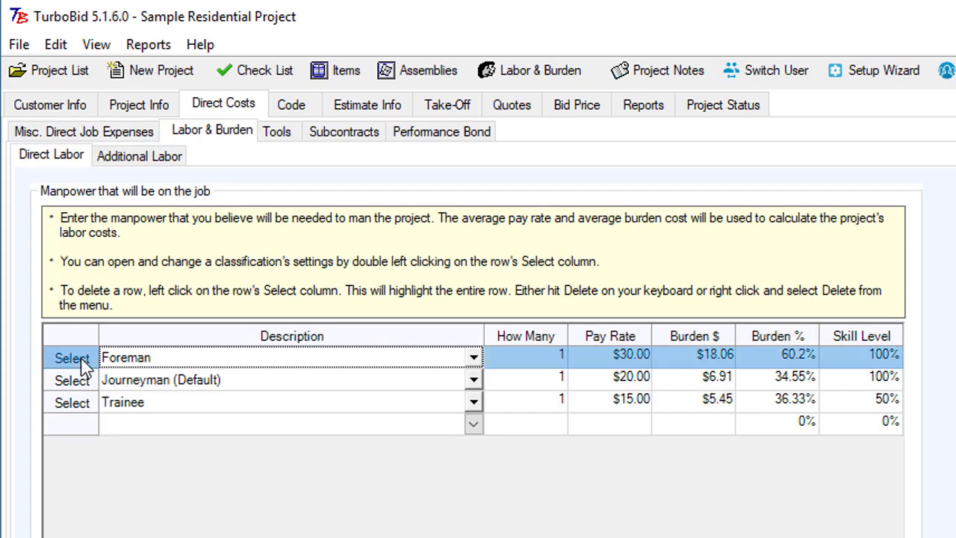
{"action": "left_click", "coordinate": [473, 358]}
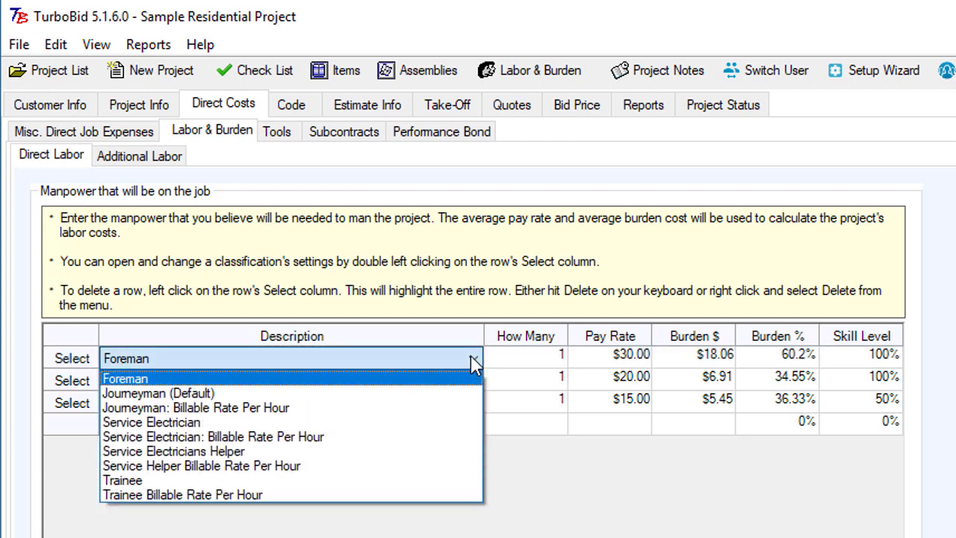
{"action": "left_click", "coordinate": [472, 363]}
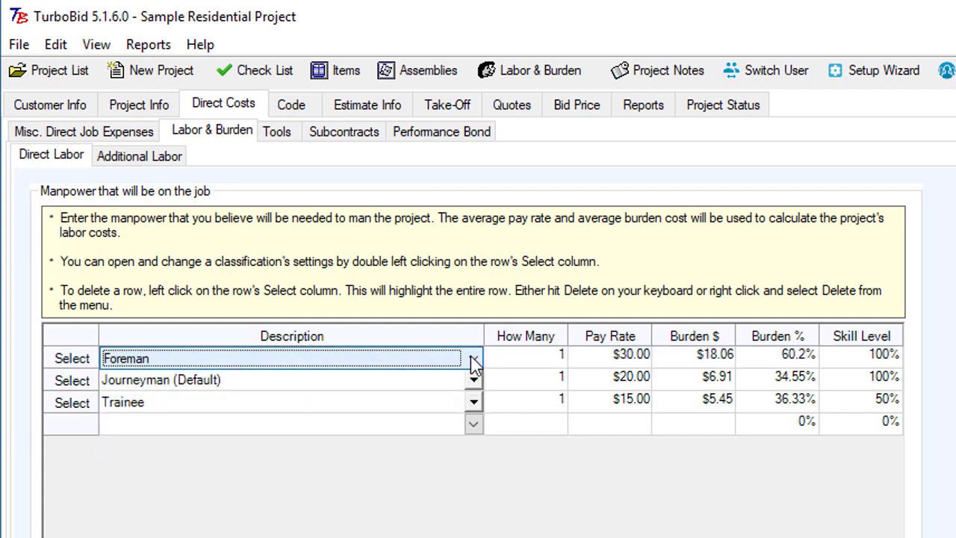
{"action": "left_click", "coordinate": [616, 354]}
{"action": "left_click", "coordinate": [717, 356]}
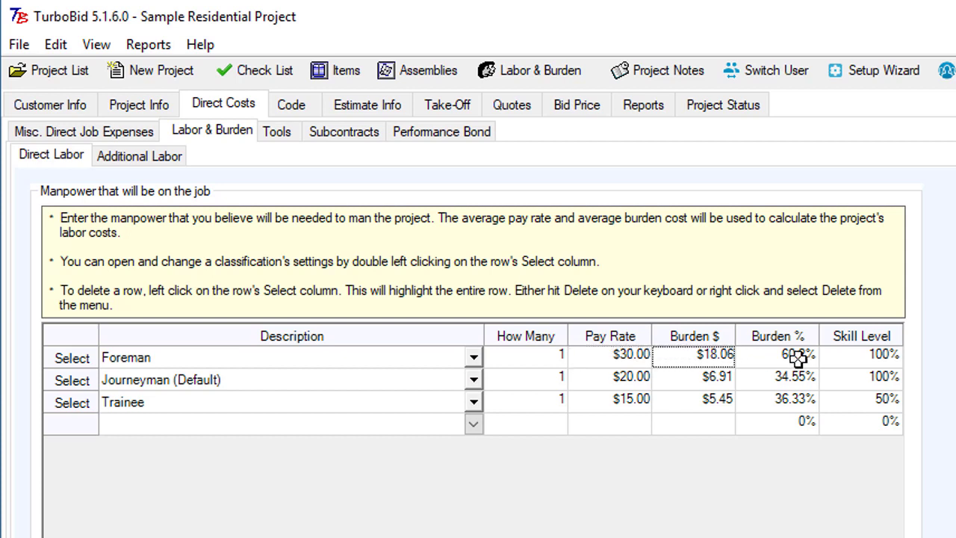